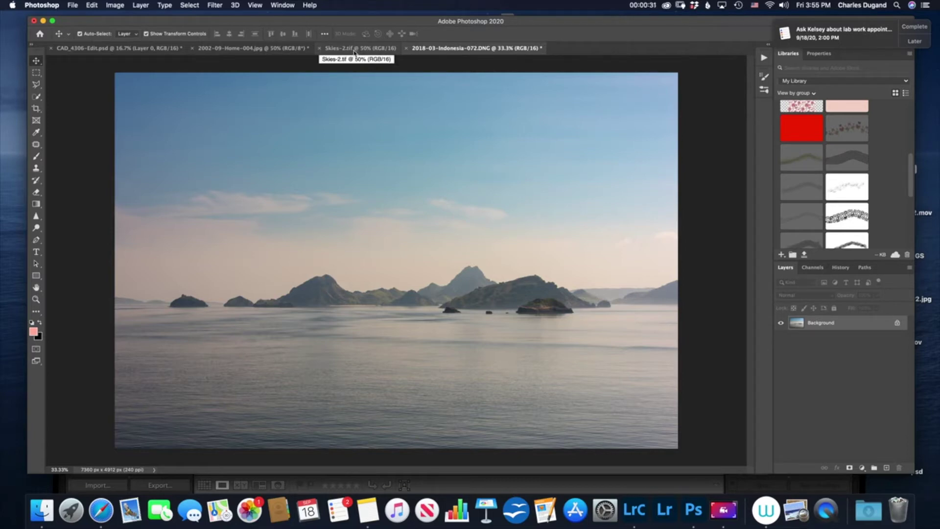
Step: Copy the cloudy sky from Skies-2.tif into 2018-03-Indonesia-072.DNG as a new layer over the photo's upper left area
click(354, 49)
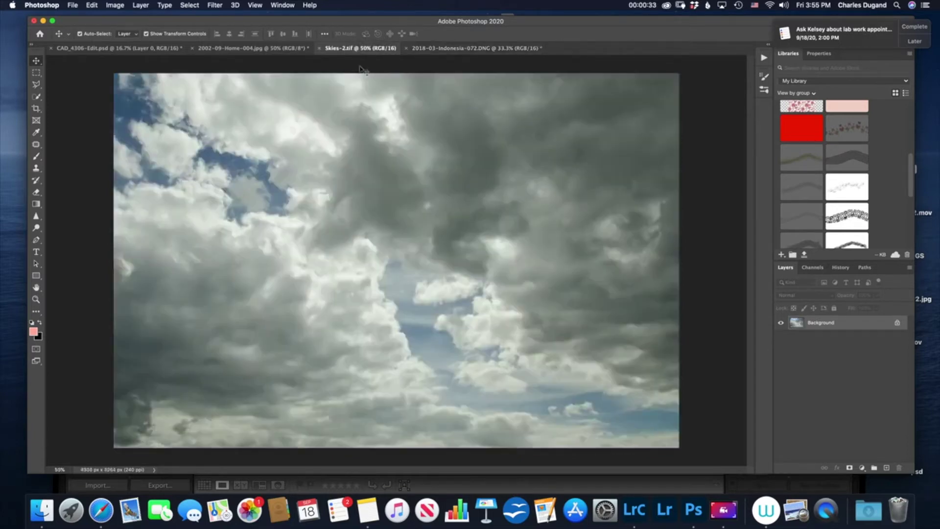
click(458, 48)
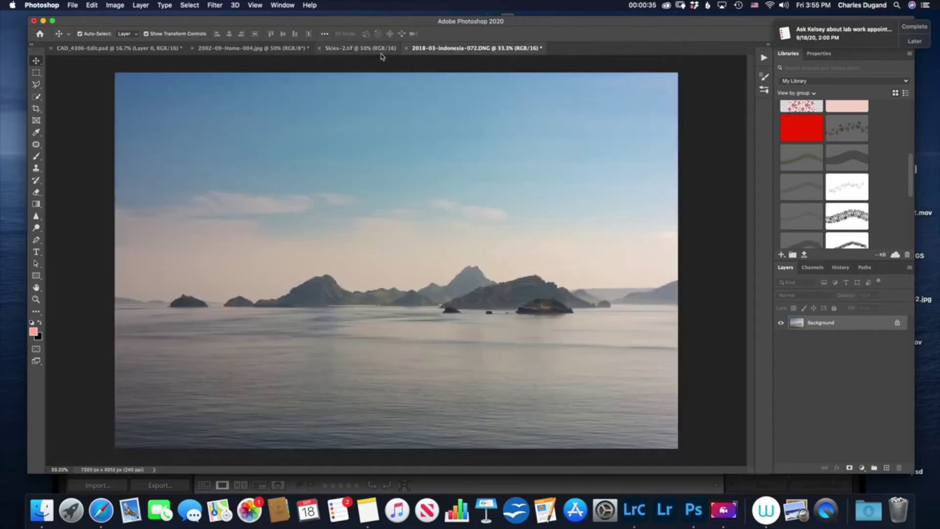
click(361, 49)
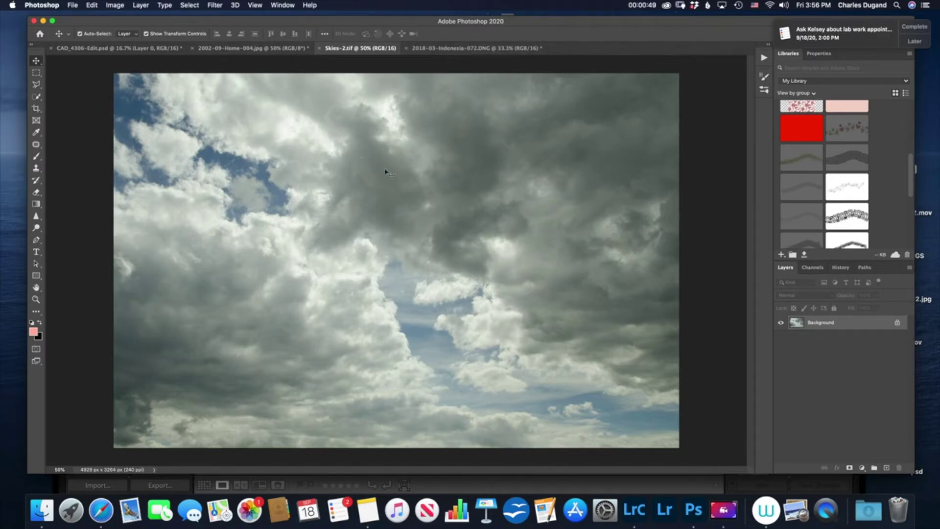
drag(385, 171, 429, 53)
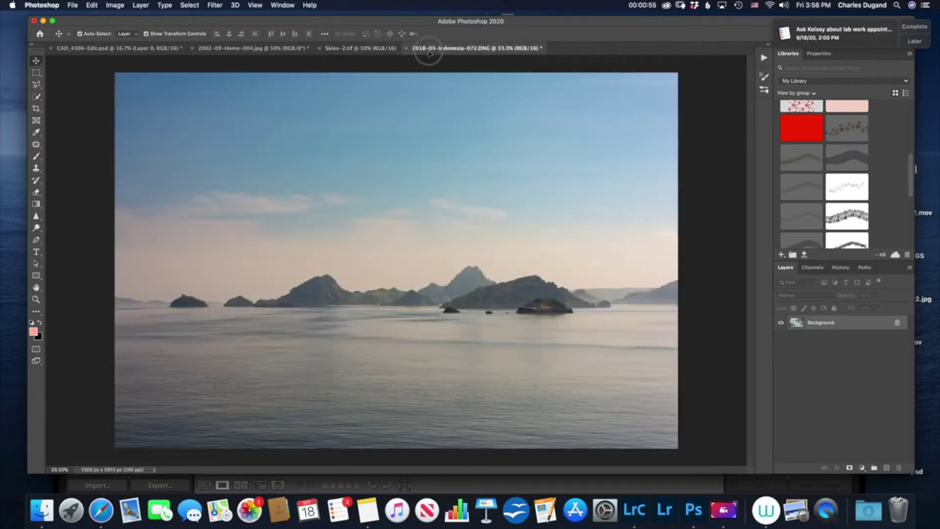
drag(429, 53, 303, 194)
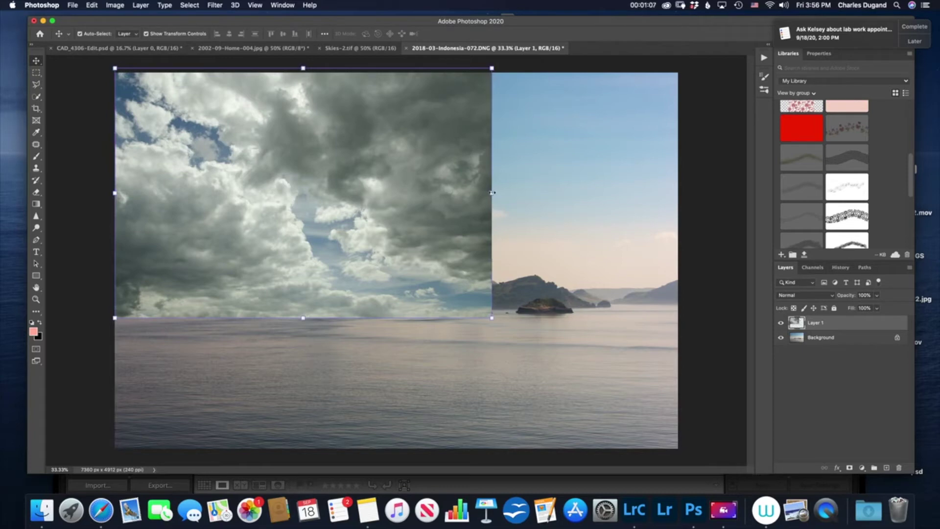
Step: Stretch the sky layer to about 149% width and 134% height to cover everything above the horizon, and toggle its visibility to compare
drag(493, 193, 536, 193)
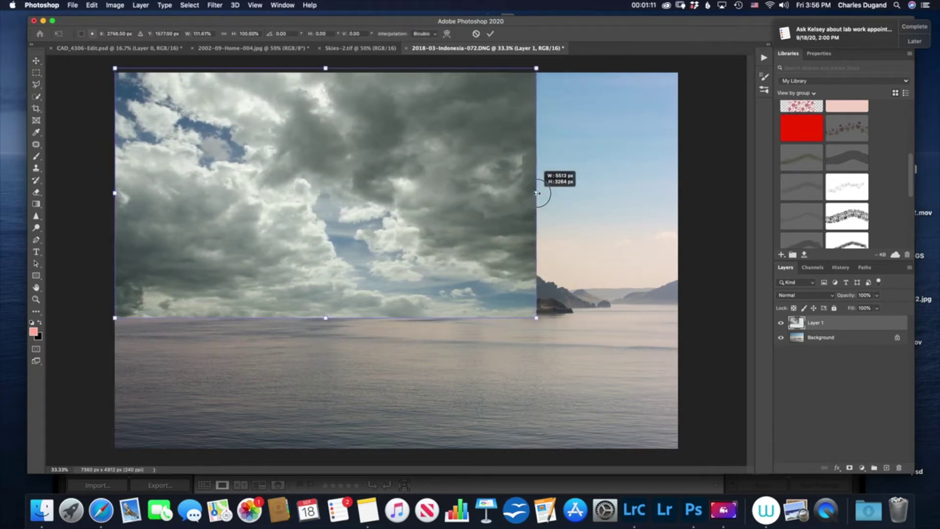
drag(537, 193, 612, 176)
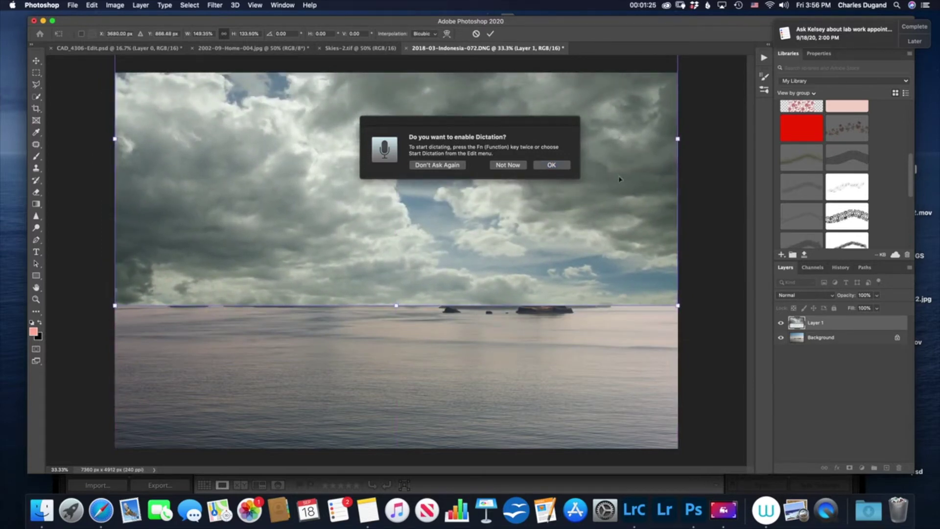
click(459, 167)
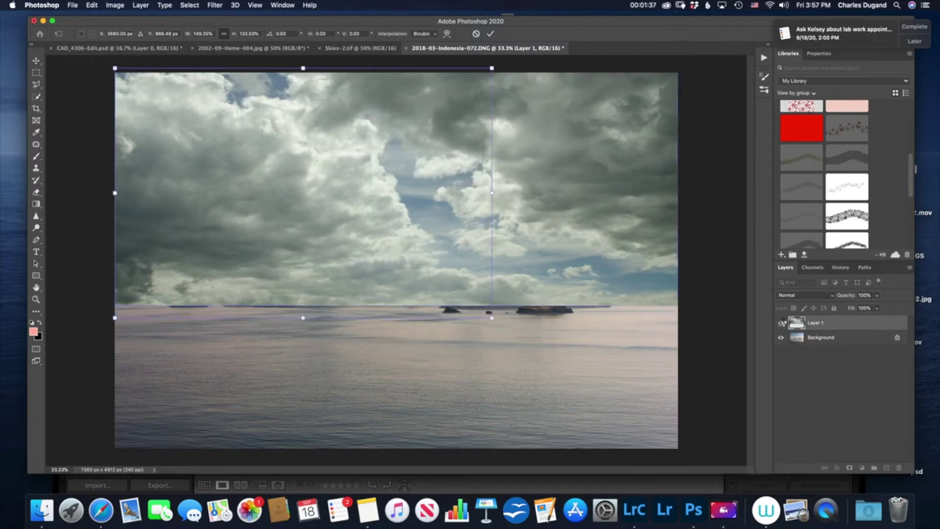
click(781, 323)
click(781, 324)
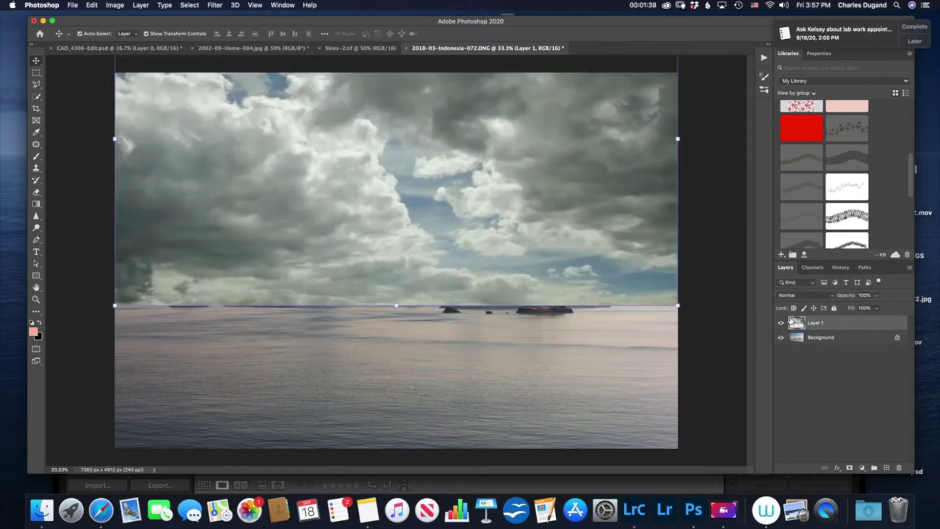
Step: Try Multiply on the sky layer, lower its opacity to 83%, and settle on the Darken blend mode
click(803, 295)
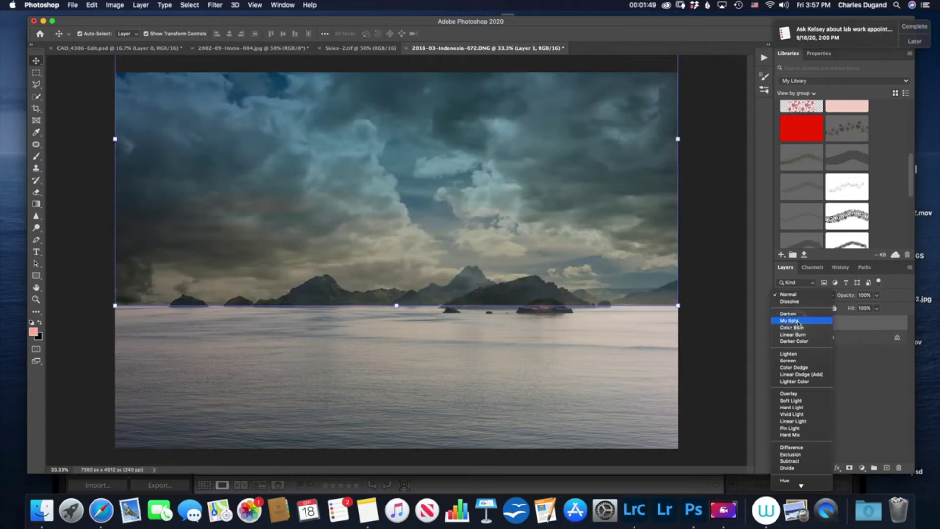
click(798, 321)
drag(850, 296, 841, 297)
click(822, 298)
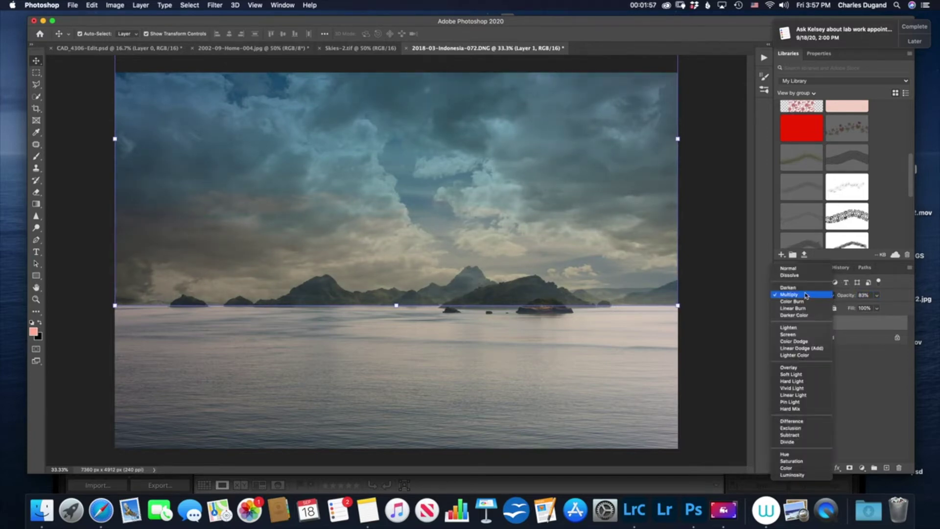
click(806, 293)
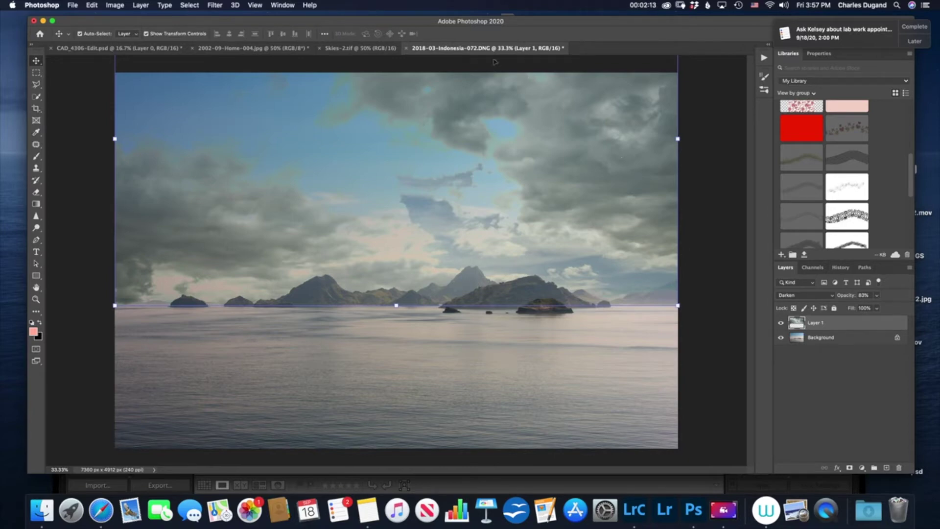
Step: Switch to CAD_4306-Edit.psd and select the gorilla with the Select Subject command
click(245, 51)
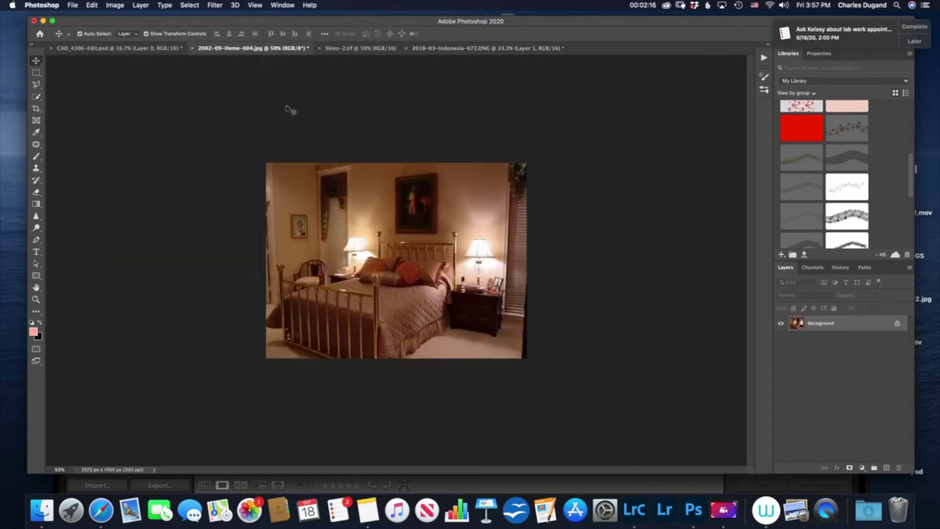
click(148, 51)
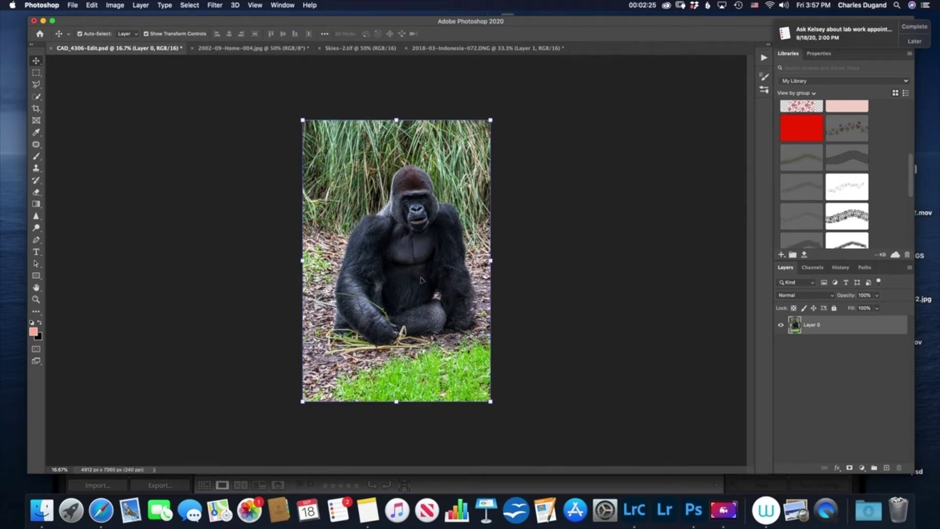
click(190, 6)
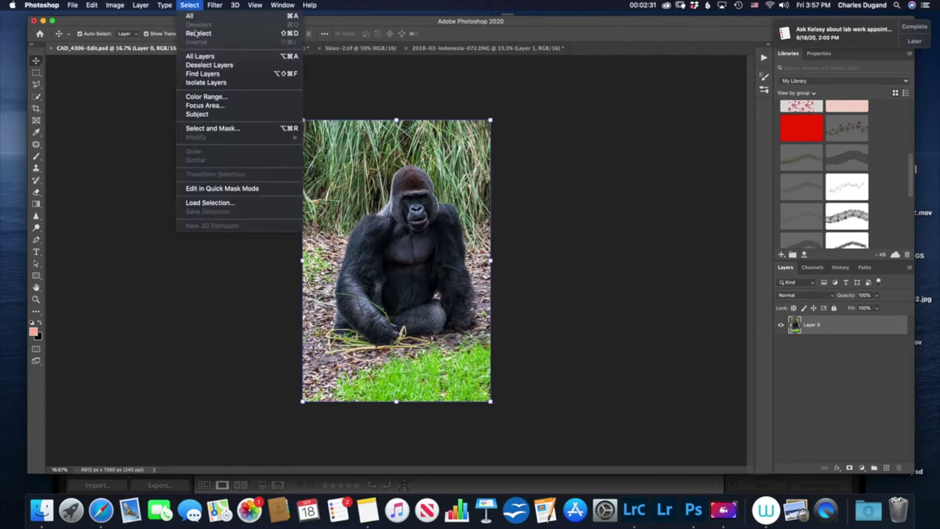
click(197, 116)
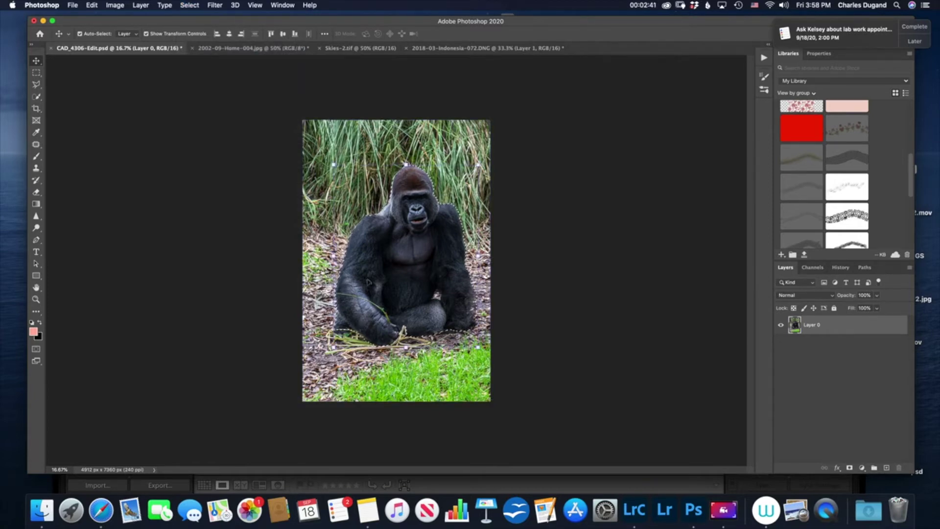
Step: Copy the selected gorilla into the bedroom photo 2002-09-Home-004.jpg, accepting the colour profile conversion
click(414, 246)
mouse_move(413, 235)
mouse_down()
mouse_move(406, 181)
mouse_move(392, 210)
mouse_move(401, 147)
mouse_move(351, 77)
mouse_move(350, 57)
mouse_move(247, 44)
mouse_move(404, 227)
mouse_up()
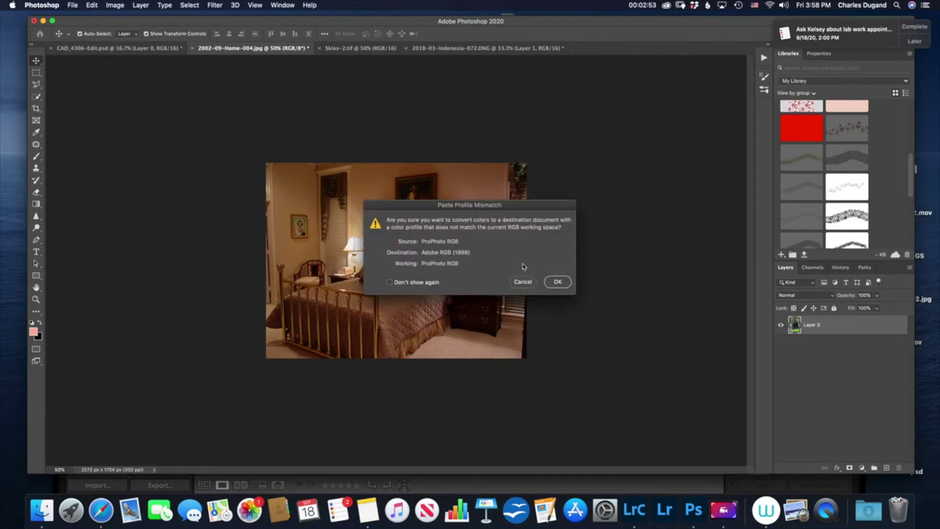
click(556, 283)
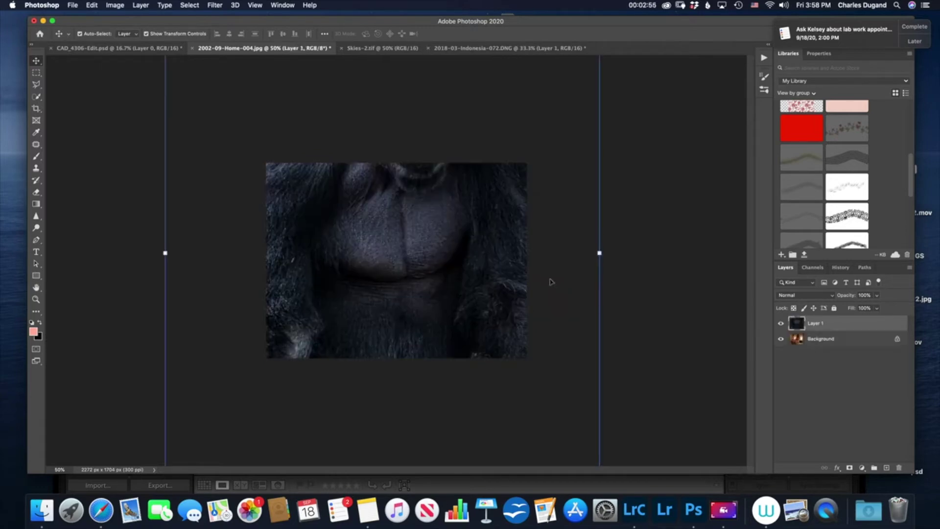
Step: Try scaling the pasted gorilla to about 32% over the bed, cancel the transform, and delete the gorilla layer
key(super)
key(super+minus)
key(super+minus)
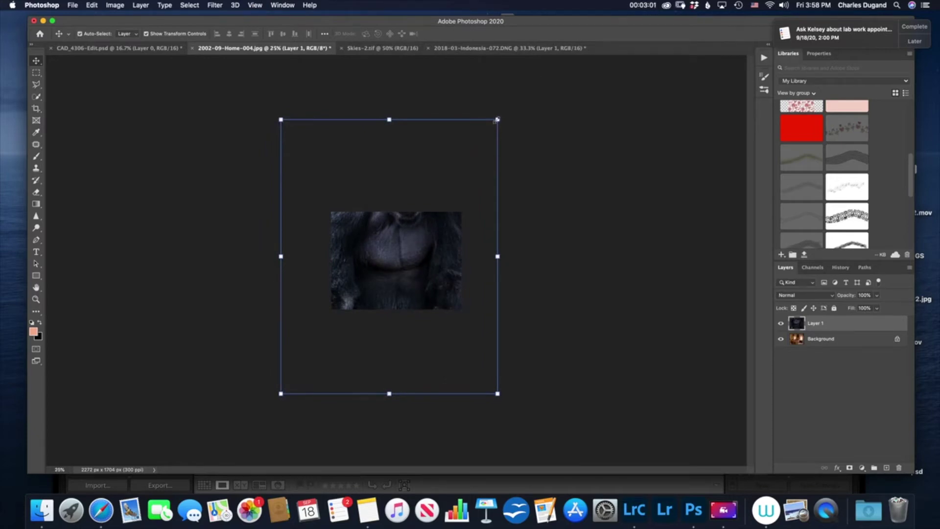
drag(497, 119, 407, 226)
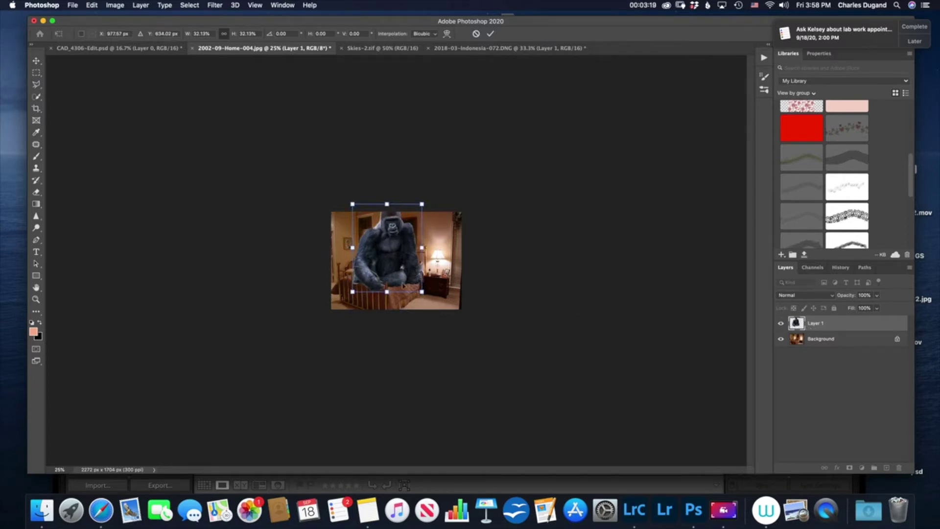
click(476, 34)
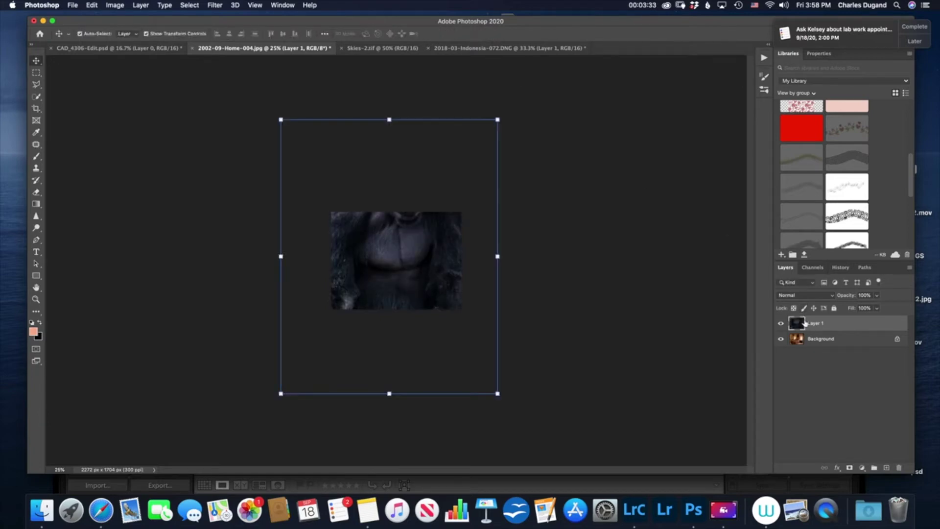
drag(803, 323, 897, 466)
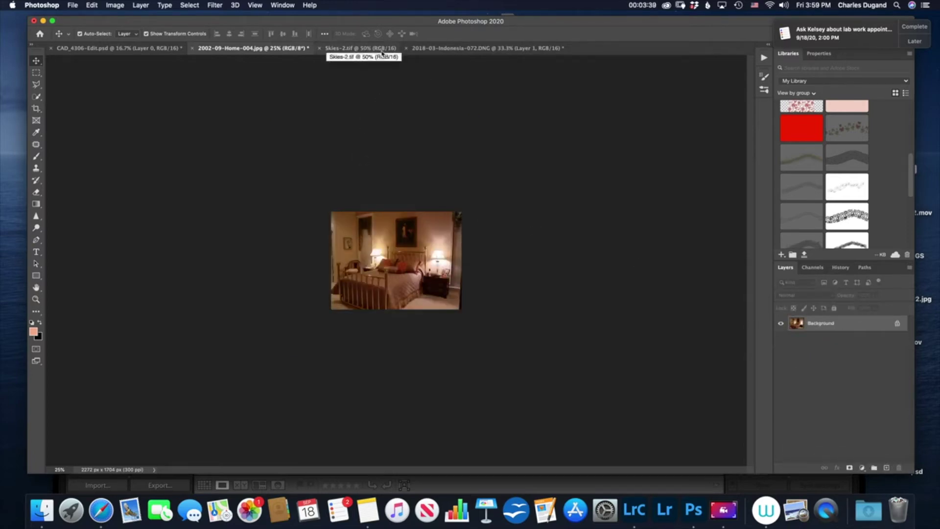
Step: Bring the gorilla selection in CAD_4306-Edit.psd into Select and Mask and refine the small background gap between its arm and leg
click(152, 49)
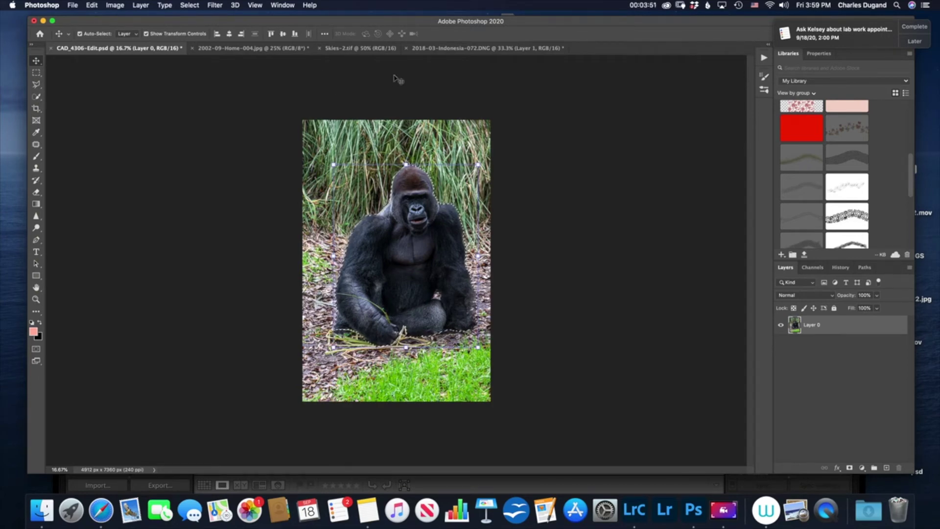
click(37, 98)
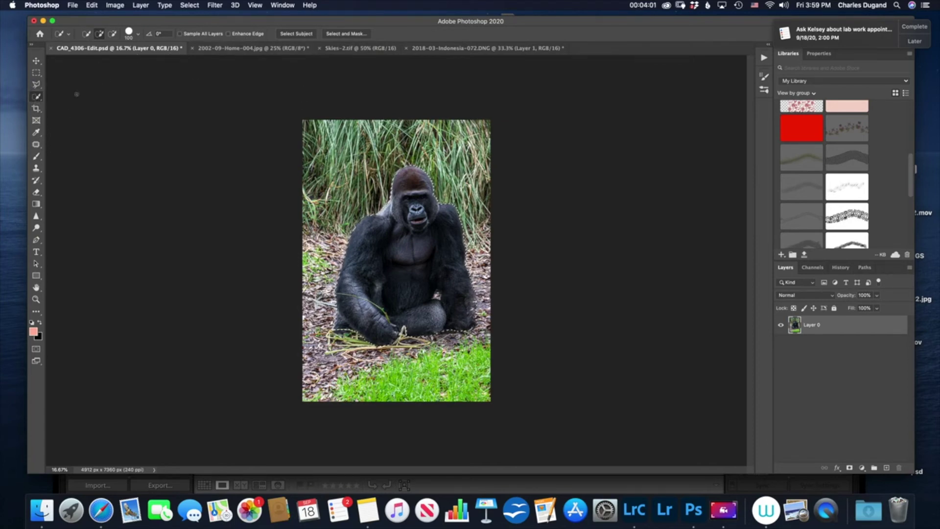
click(347, 33)
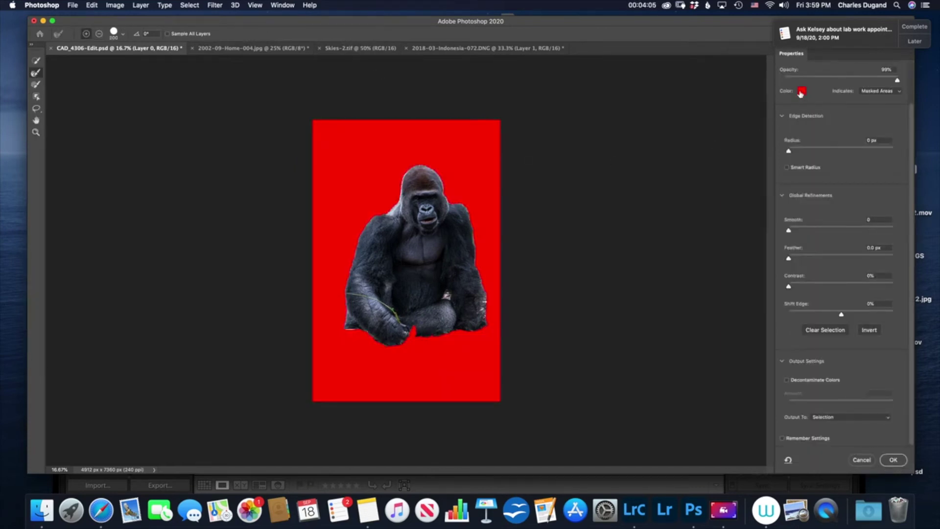
drag(789, 153, 792, 153)
click(446, 295)
Step: Output the refined selection as a layer mask on the gorilla layer, and turn the mask off and on to compare
click(850, 419)
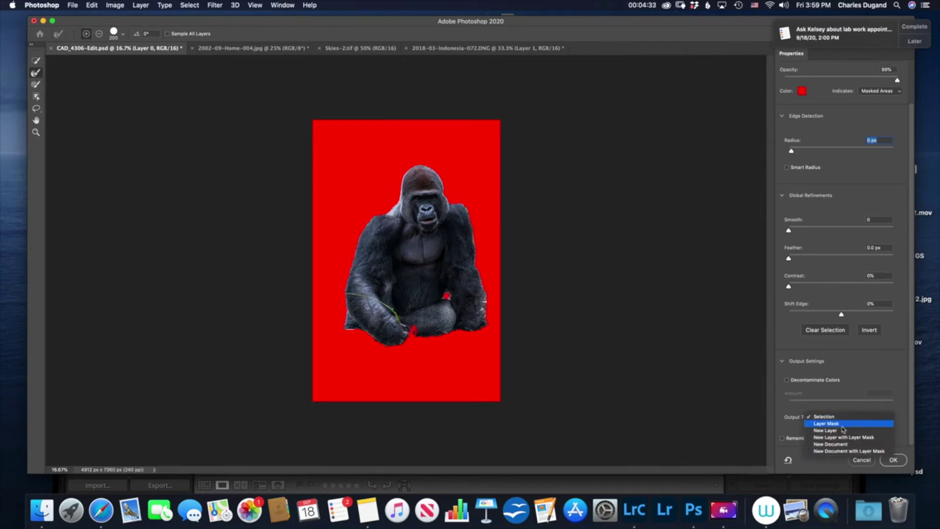
click(842, 424)
click(892, 459)
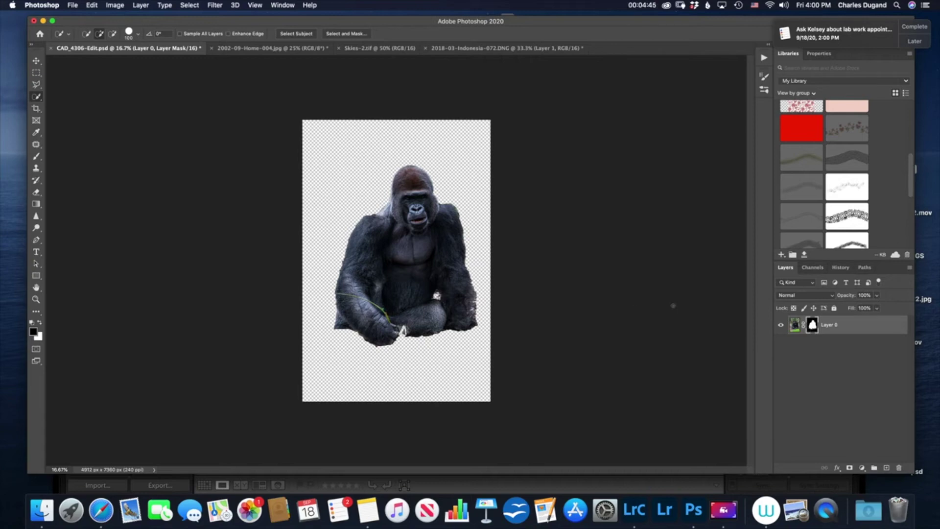
shift+click(812, 326)
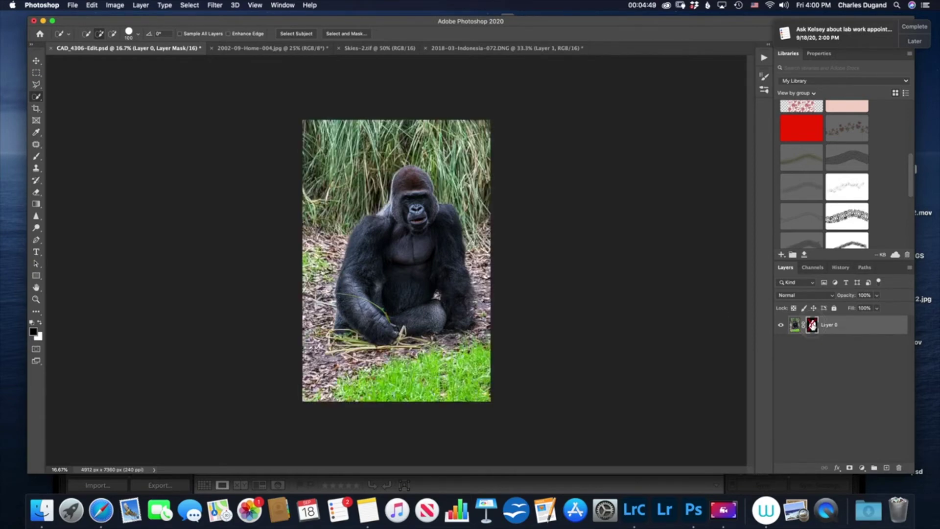
shift+click(812, 325)
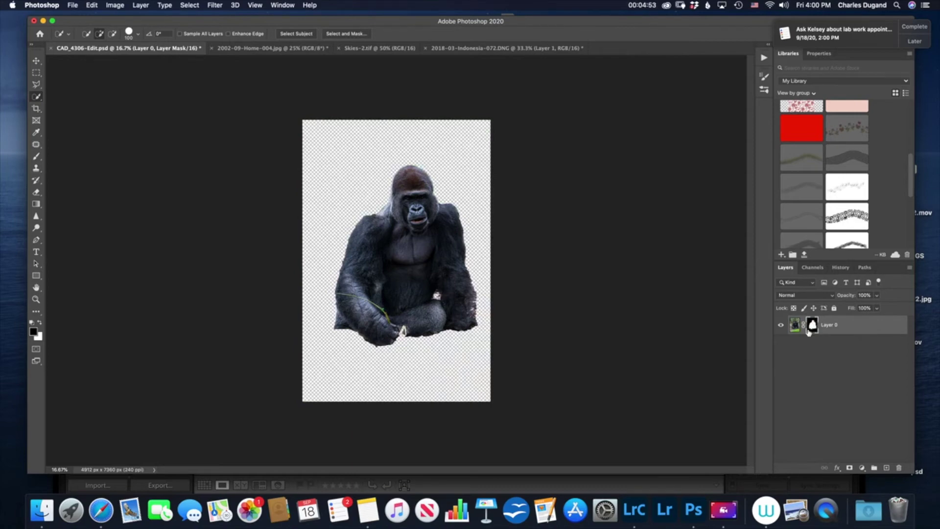
Step: Copy the masked gorilla layer with the Move tool into 2002-09-Home-004.jpg, accepting the bit depth and colour profile conversions
click(37, 61)
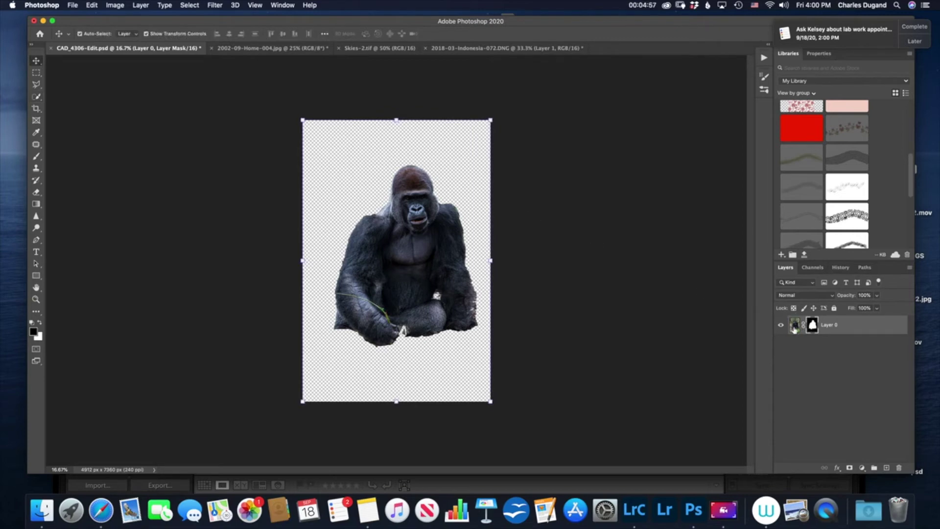
mouse_move(794, 329)
mouse_down()
mouse_move(739, 304)
mouse_move(587, 193)
mouse_move(803, 327)
mouse_up()
click(412, 282)
drag(412, 282, 404, 255)
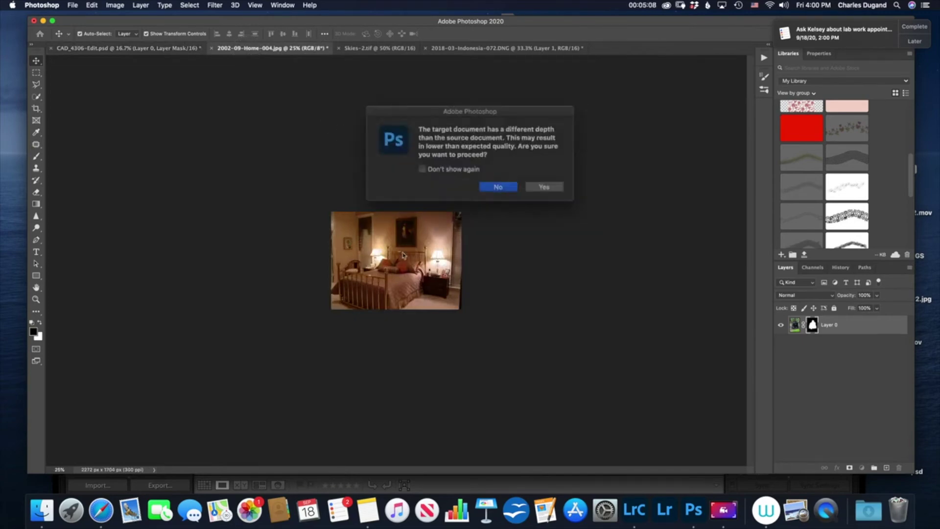
click(540, 188)
click(557, 282)
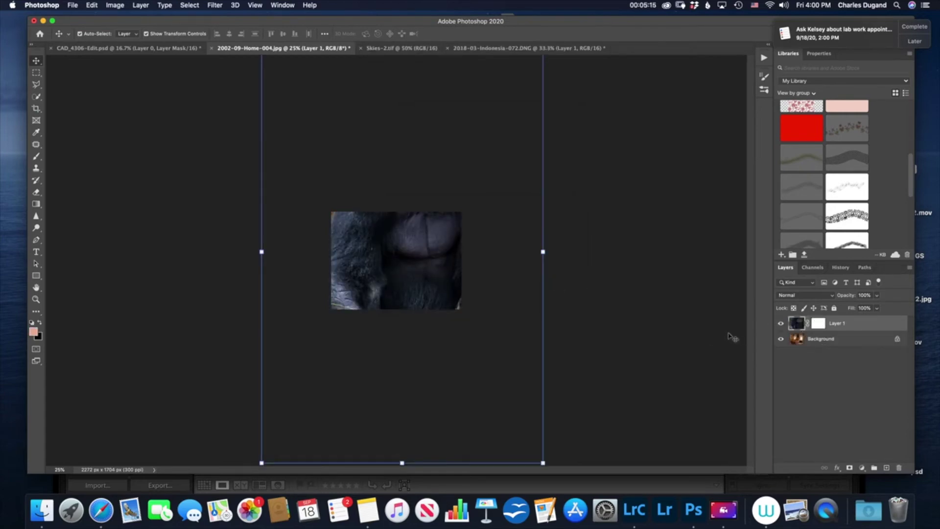
Step: Scale the gorilla layer down proportionally to about 20% and seat it on the bed in the bedroom photo
key(super+minus)
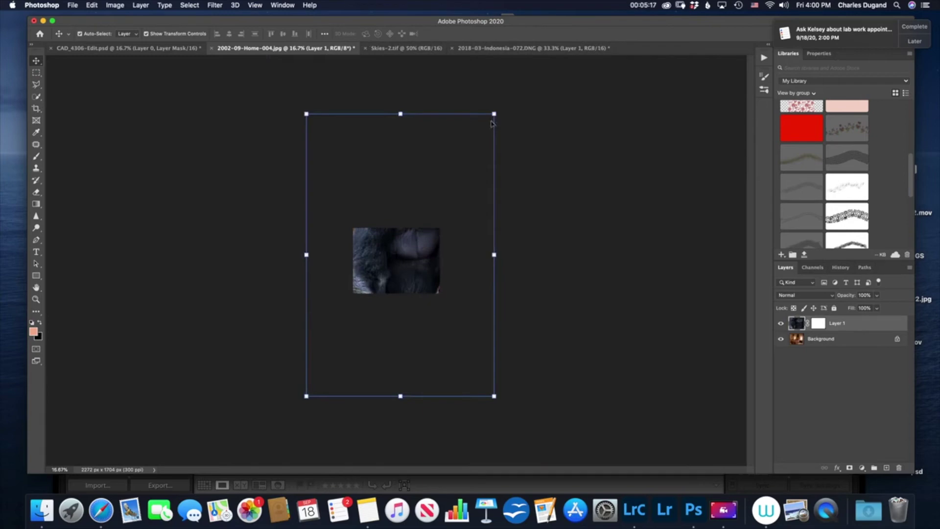
right_click(494, 114)
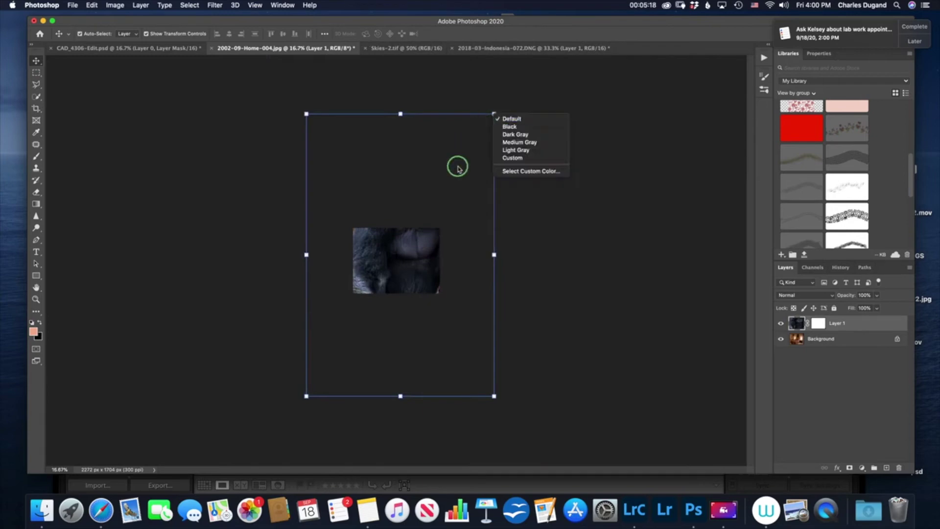
click(494, 113)
drag(494, 113, 414, 225)
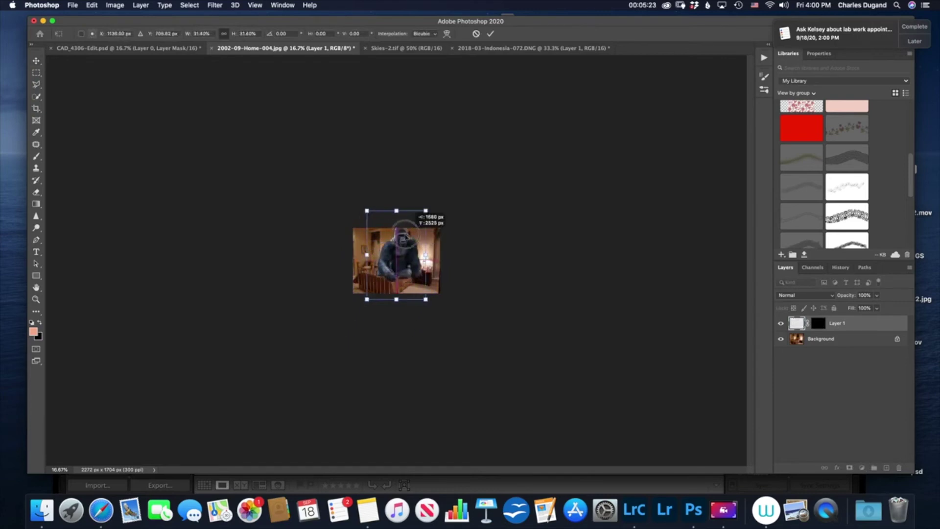
drag(427, 208, 402, 249)
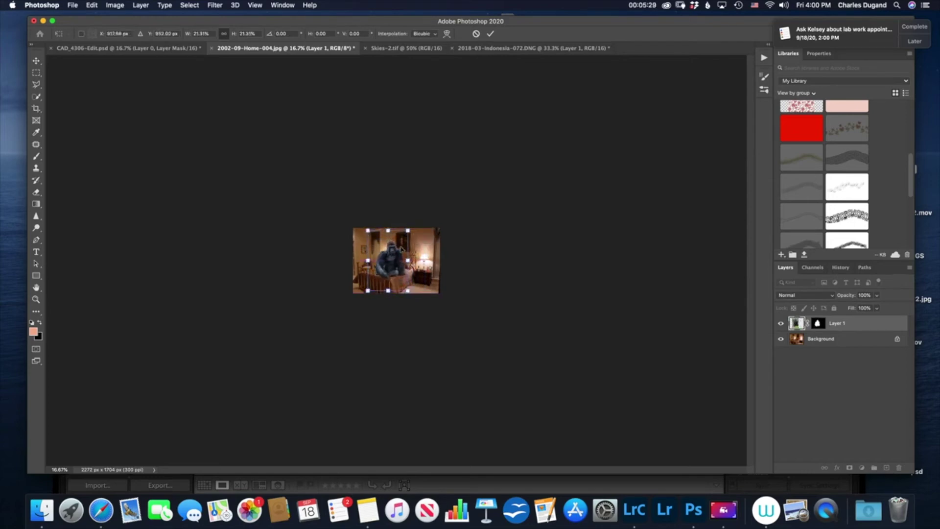
key(super+equal)
key(super+equal)
key(super+equal)
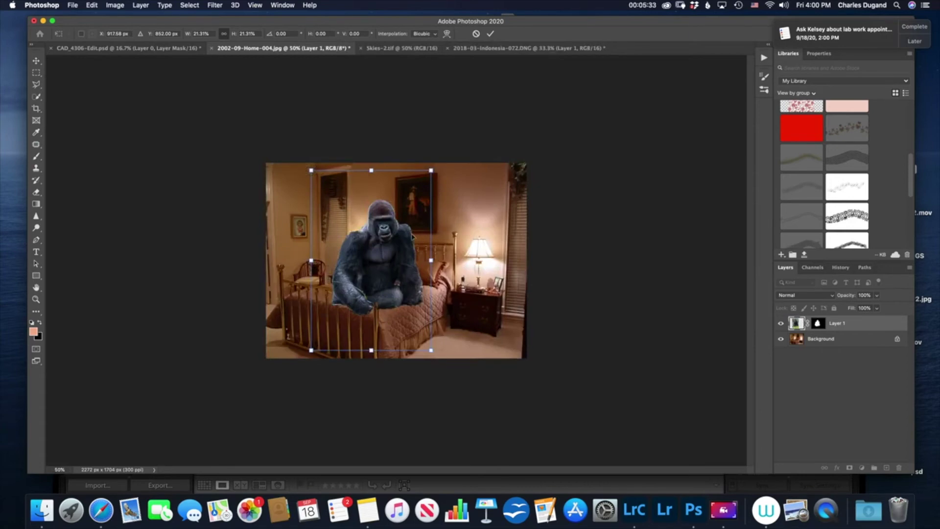
drag(430, 170, 422, 178)
drag(384, 238, 386, 230)
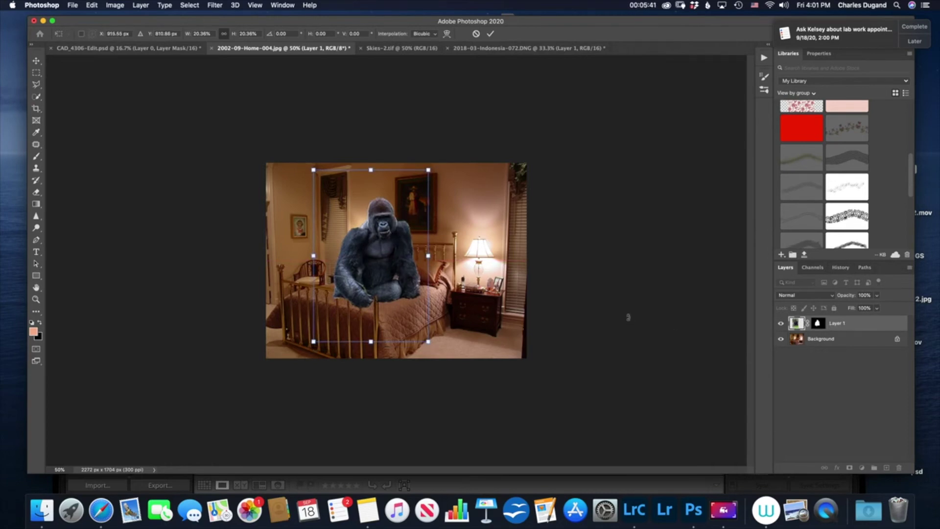
Step: Paint black on the gorilla's layer mask with the Brush so the brass footboard rail shows in front of its arm and feet
key(super+1)
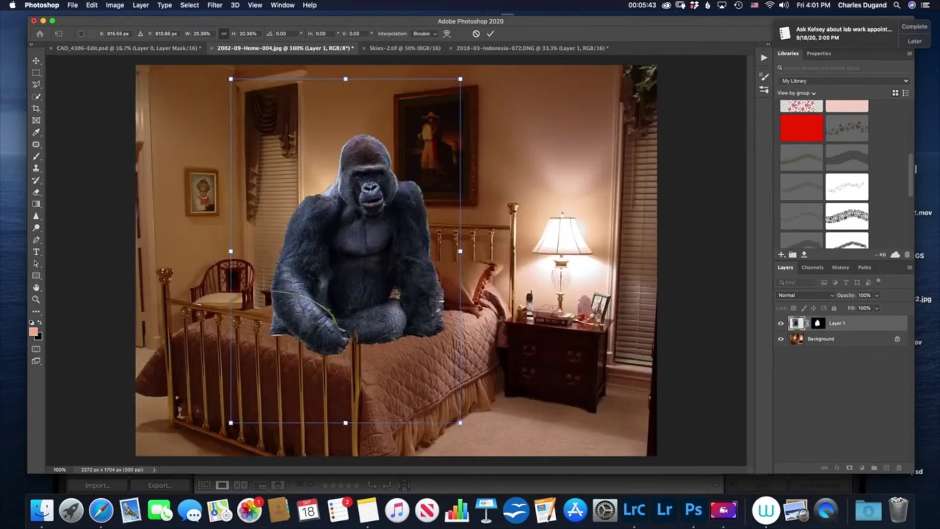
click(817, 323)
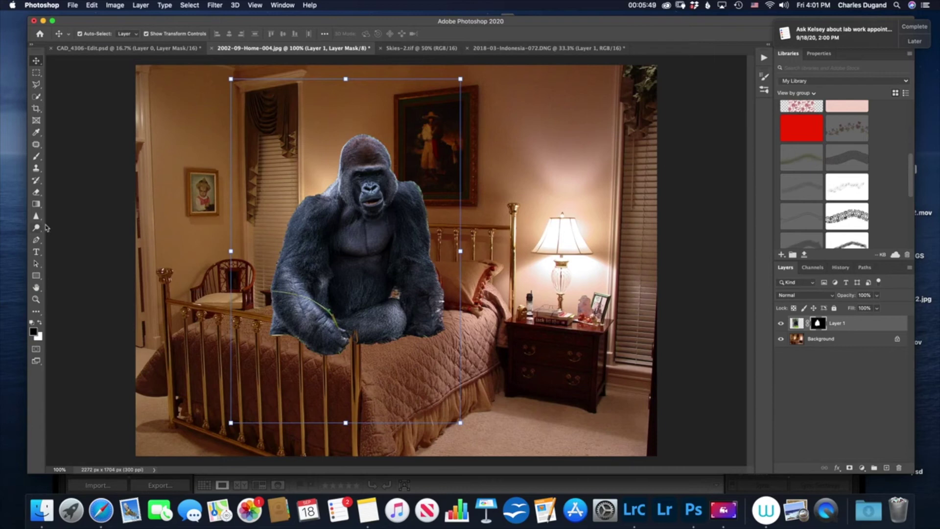
click(36, 156)
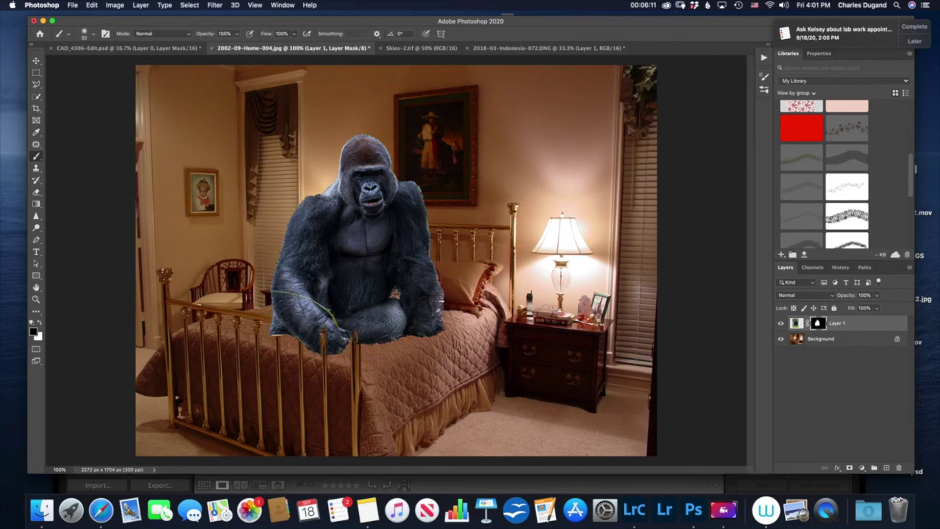
drag(321, 331, 354, 331)
drag(321, 329, 265, 317)
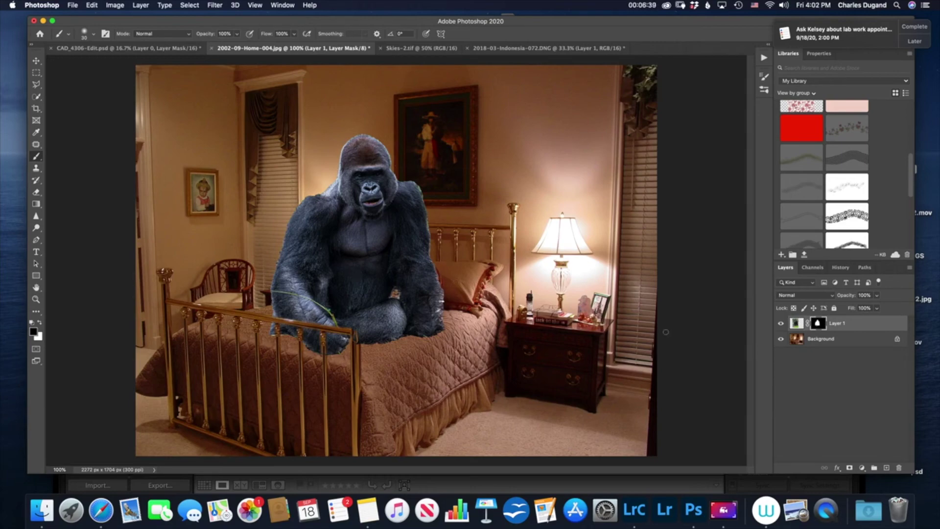
key(ctrl+Up)
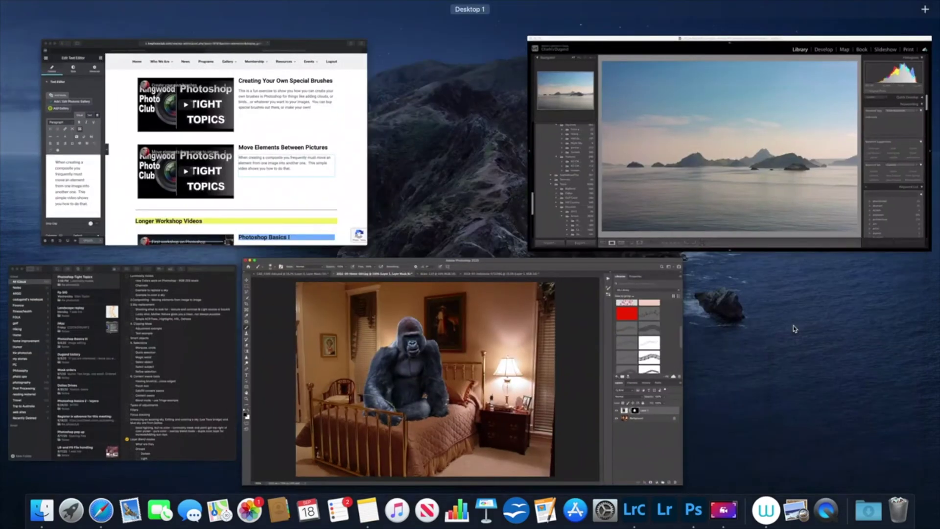
click(569, 360)
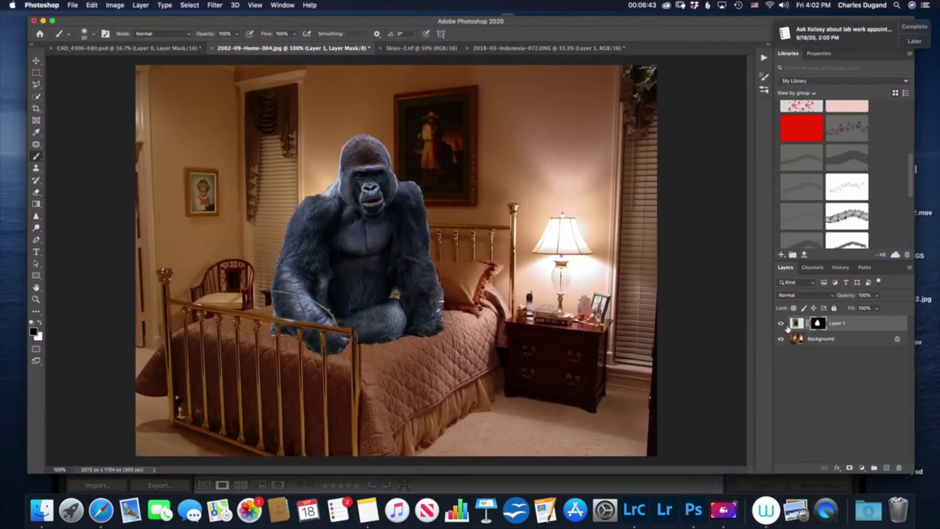
Step: Add a drop shadow to the gorilla layer, with an angle of about -38° and a distance of 105 px
click(791, 326)
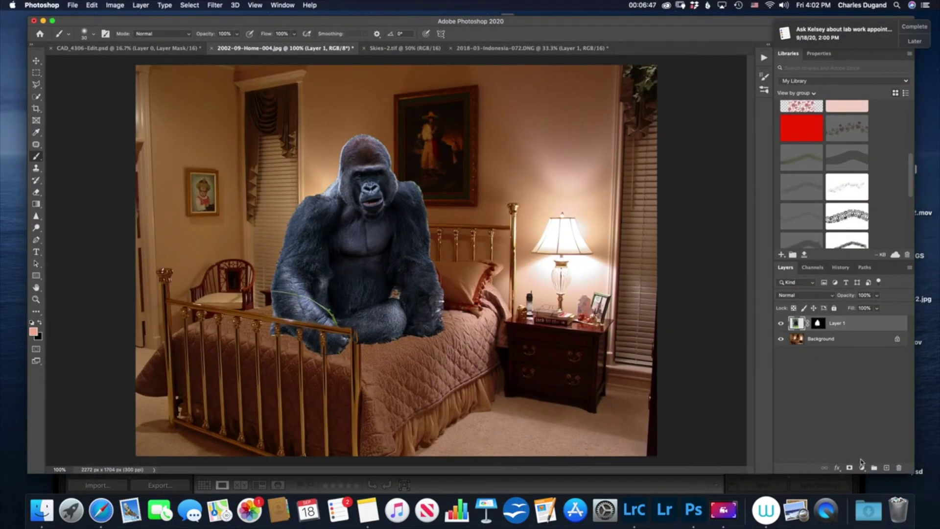
click(837, 470)
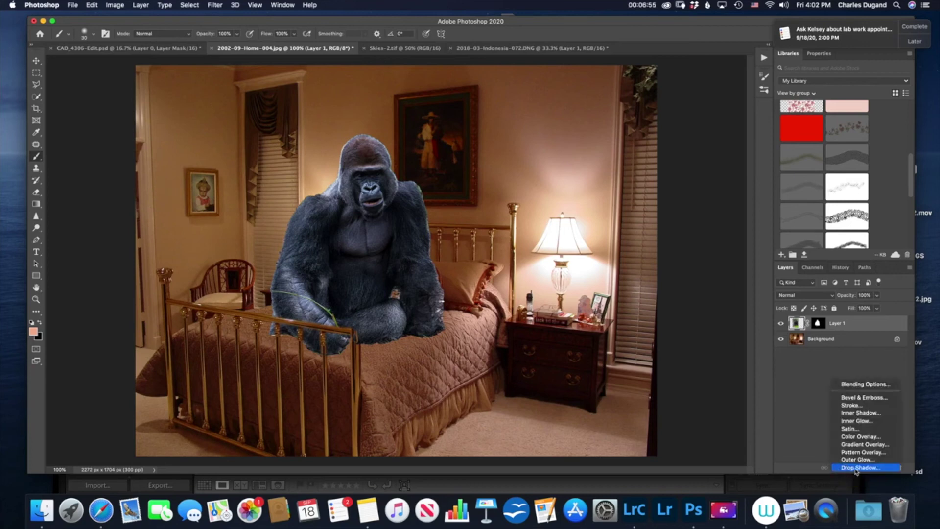
click(855, 468)
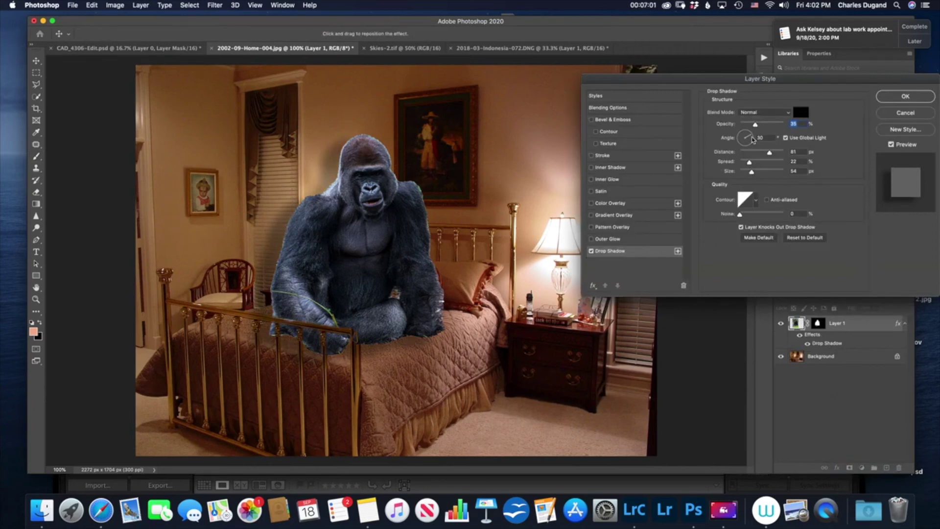
drag(752, 139, 756, 143)
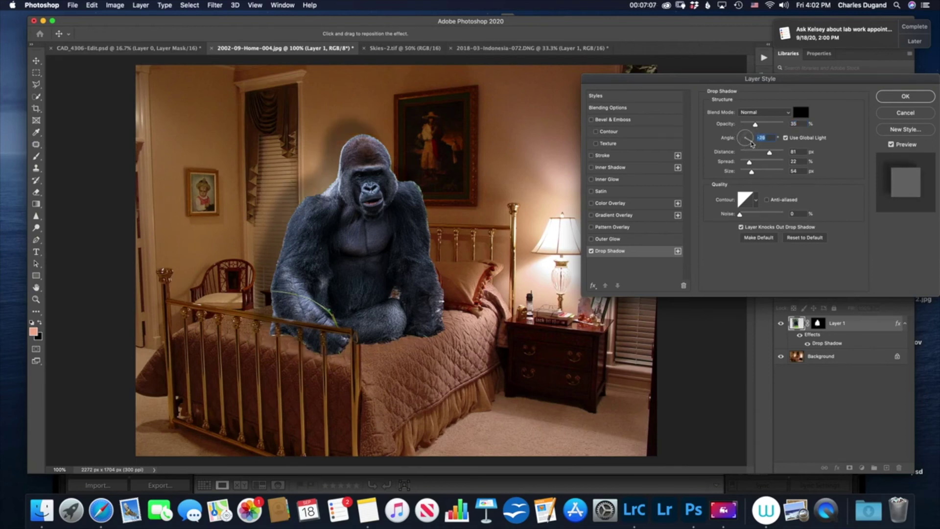
mouse_move(329, 175)
mouse_down()
mouse_move(315, 185)
mouse_move(327, 169)
mouse_up()
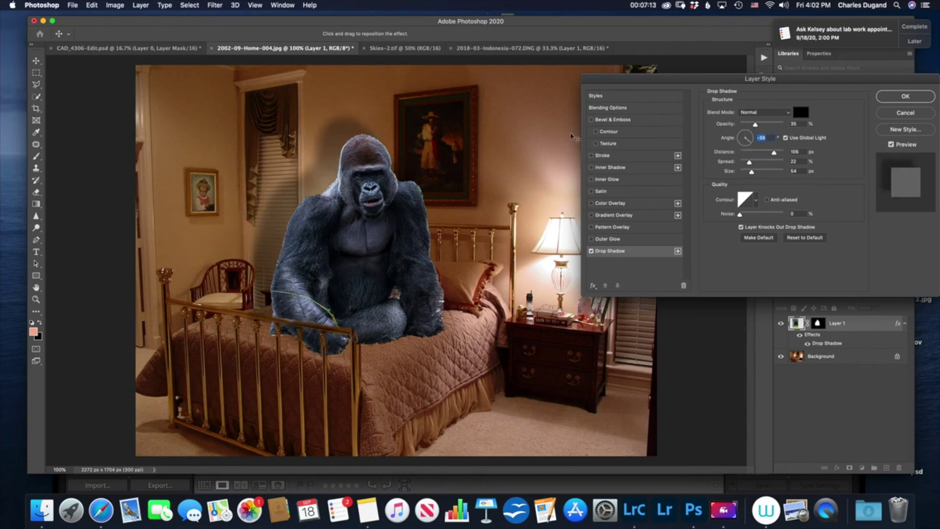
click(906, 97)
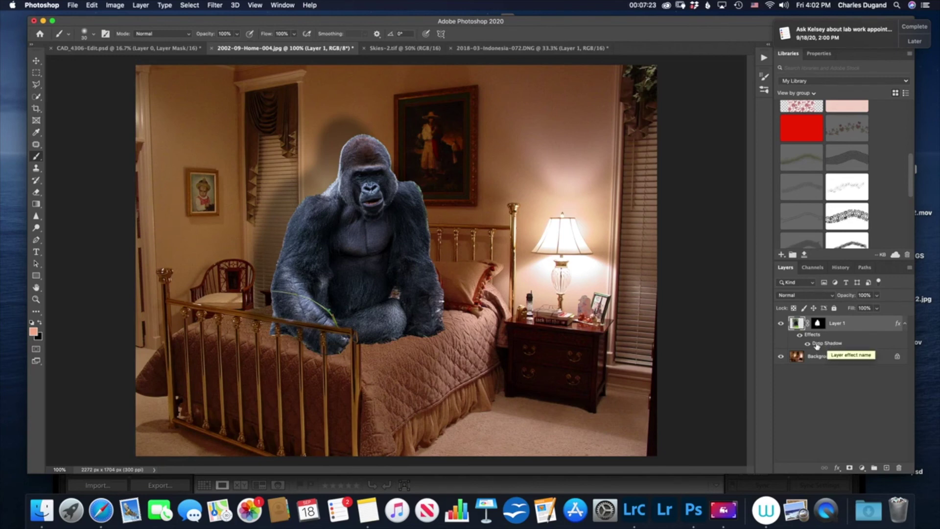
Step: Convert the gorilla's drop shadow effect into its own separate layer, accepting the effects warning
right_click(816, 345)
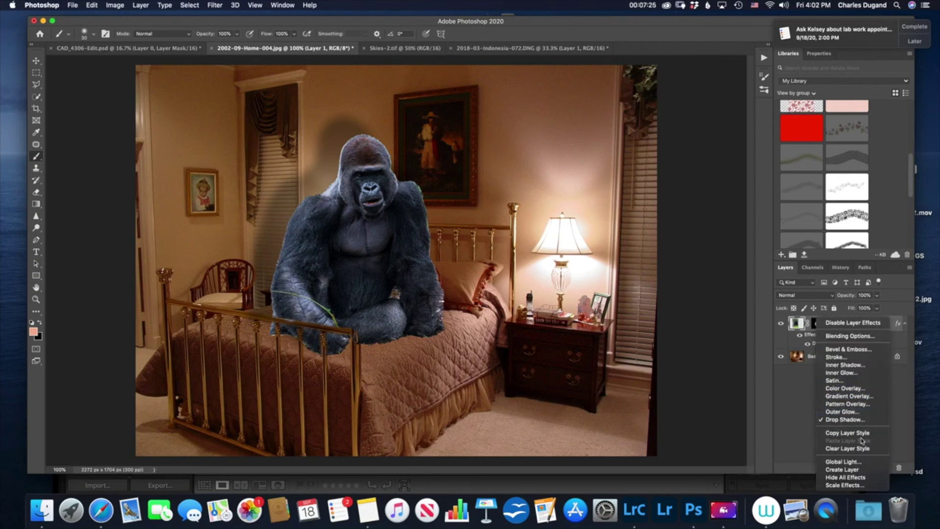
click(854, 470)
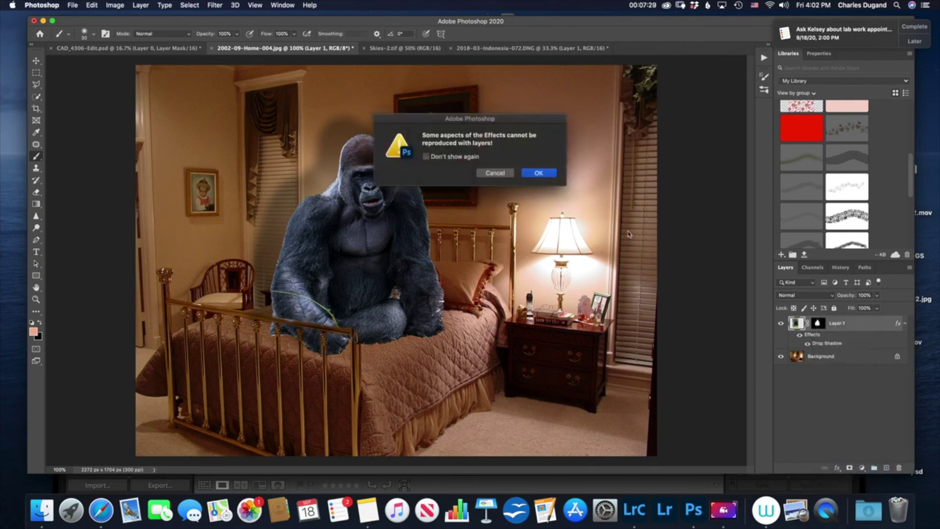
click(533, 174)
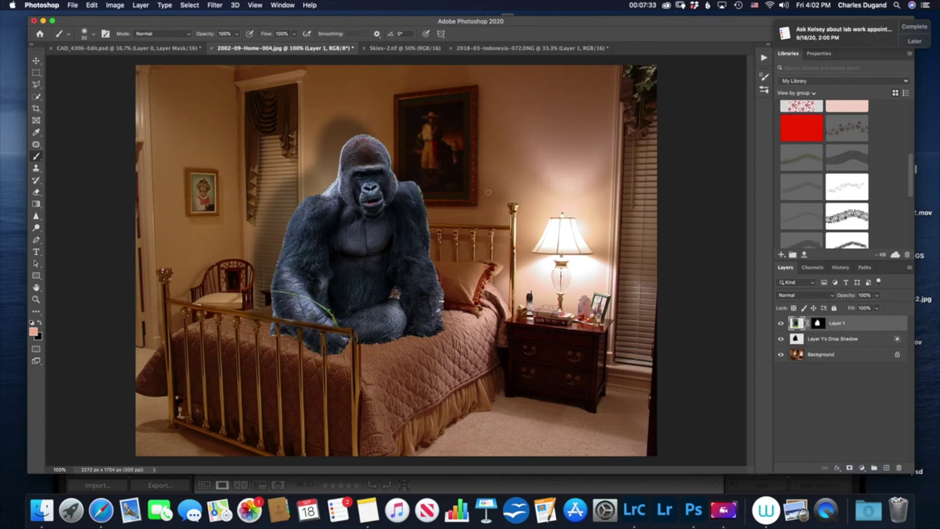
Step: Distort the gorilla layer slightly by moving its upper-left corner inward
click(92, 6)
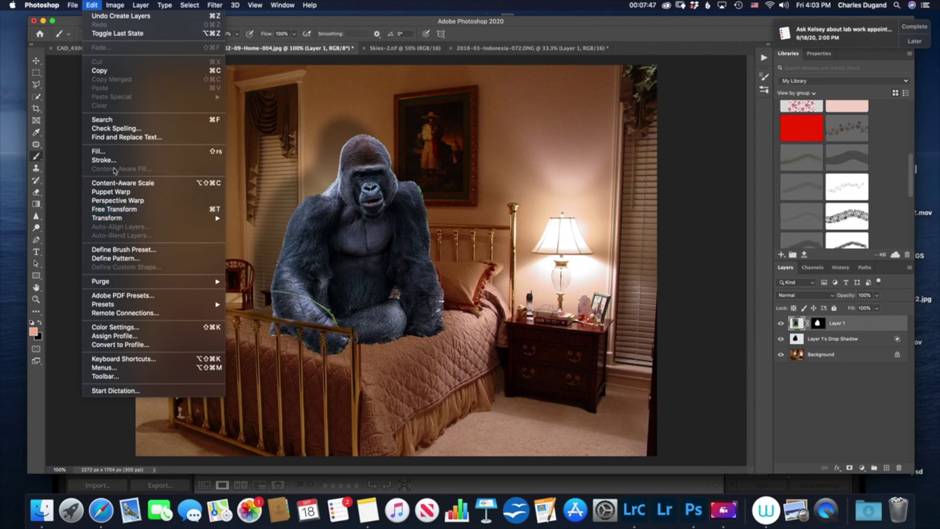
mouse_move(134, 219)
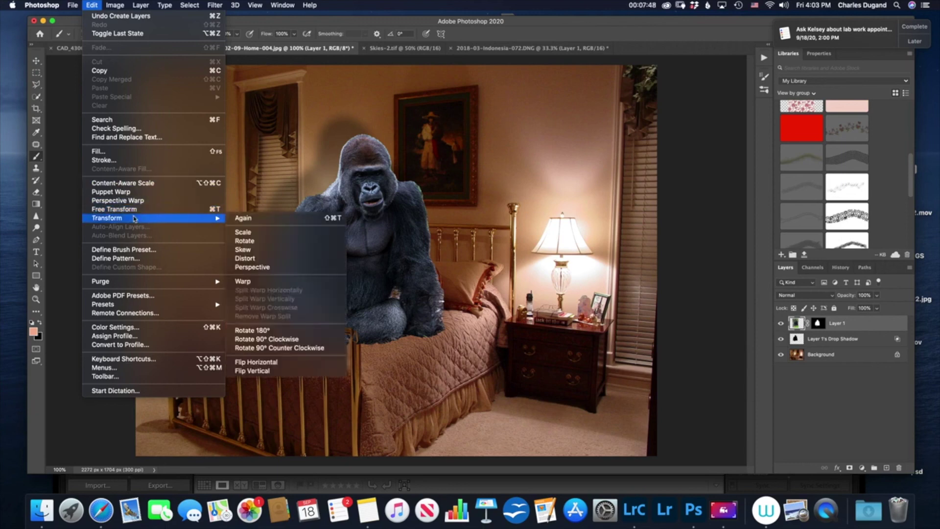
click(251, 258)
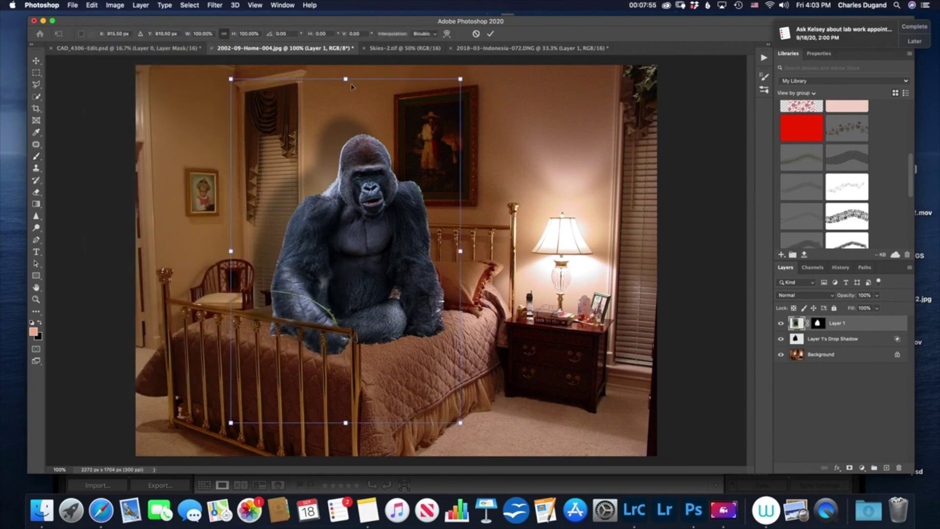
mouse_move(231, 79)
mouse_down()
mouse_move(218, 94)
mouse_move(234, 82)
mouse_up()
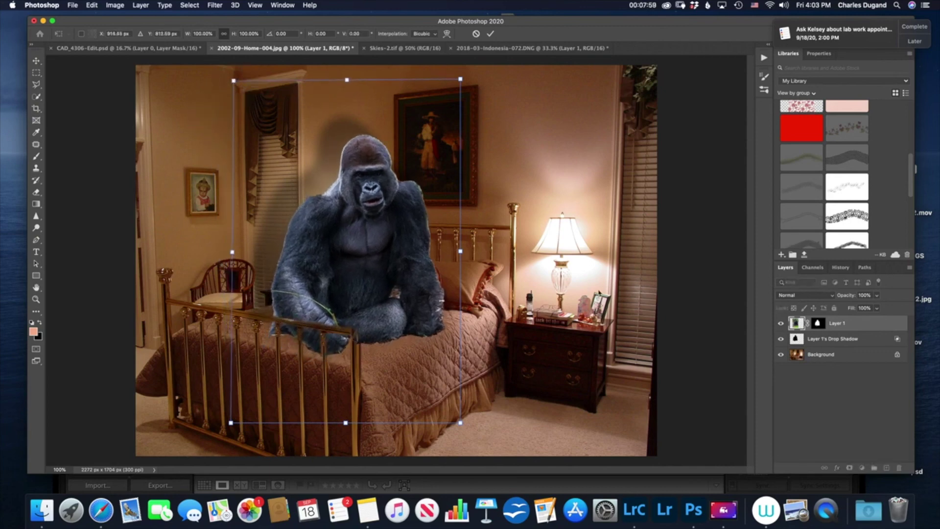
Step: Distort the drop shadow layer by pulling its upper-left corner outward and its upper-right corner inward, slanting the shadow away from the lamp
click(830, 340)
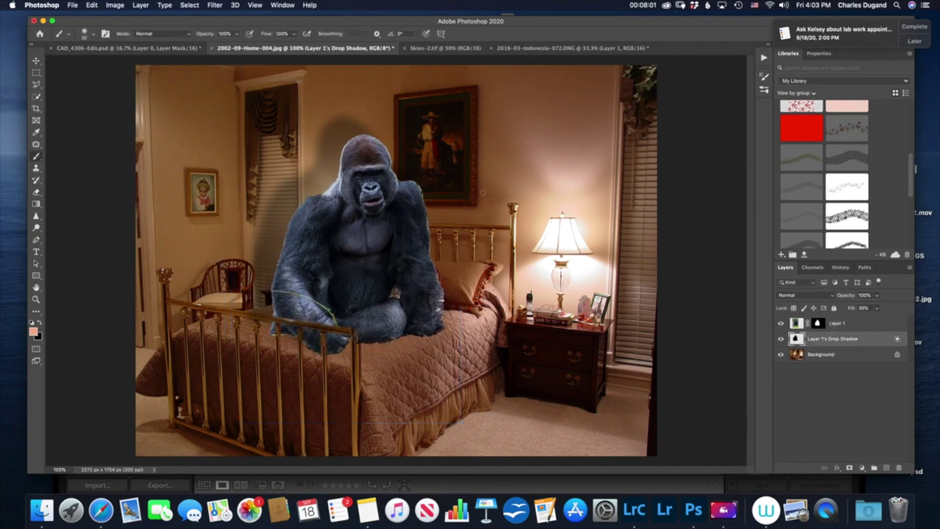
click(120, 7)
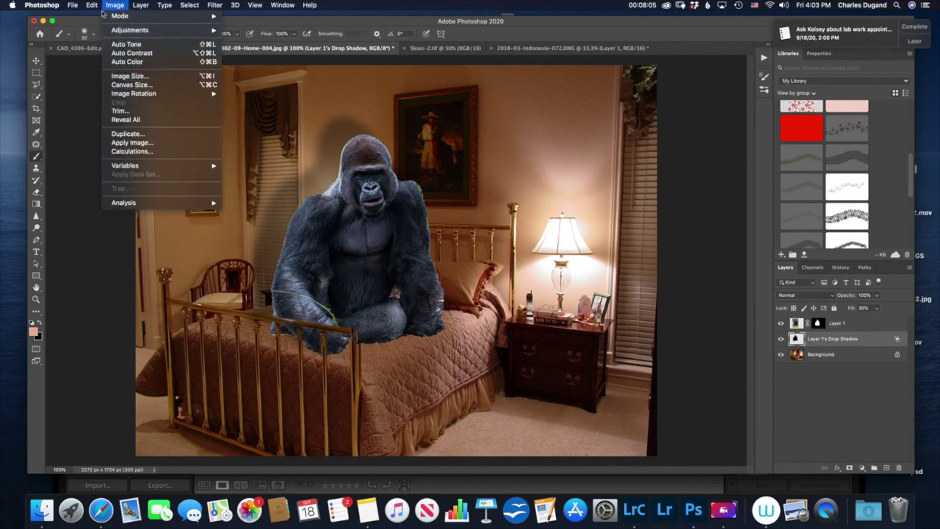
mouse_move(92, 6)
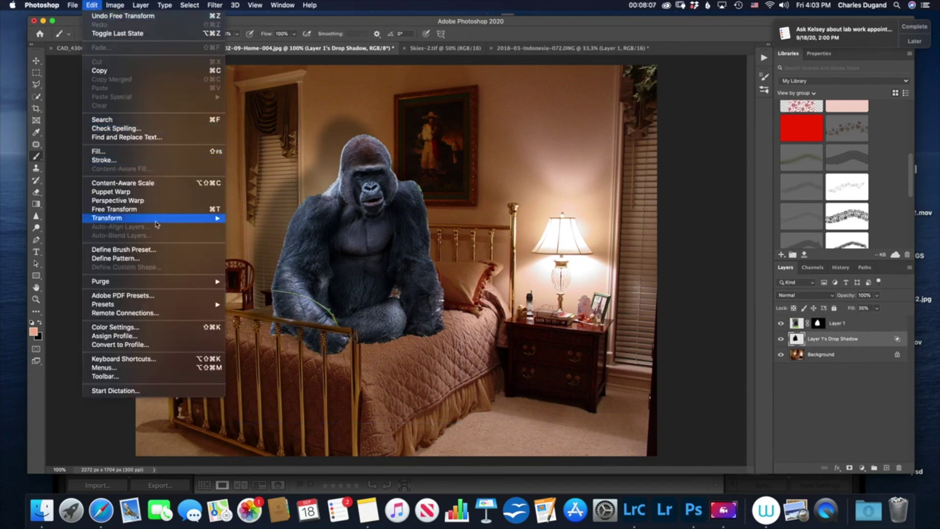
mouse_move(155, 219)
click(252, 259)
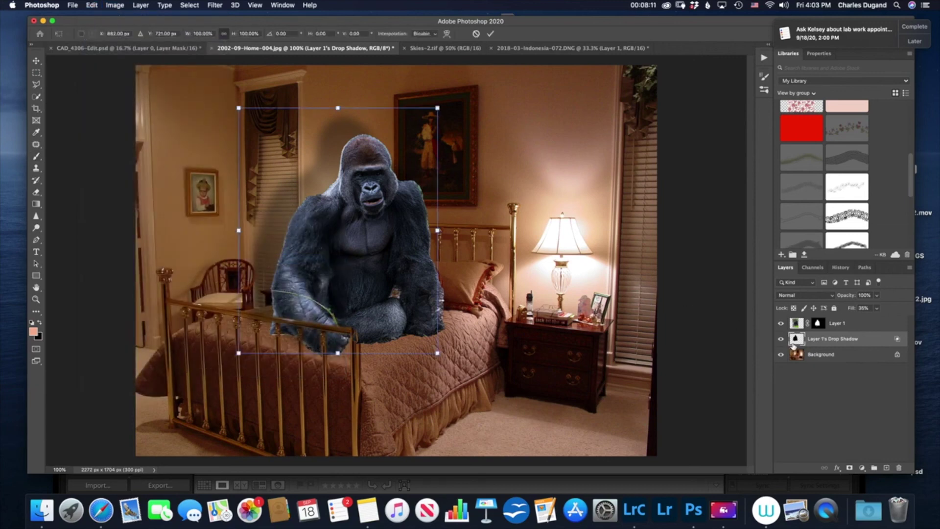
drag(238, 108, 172, 116)
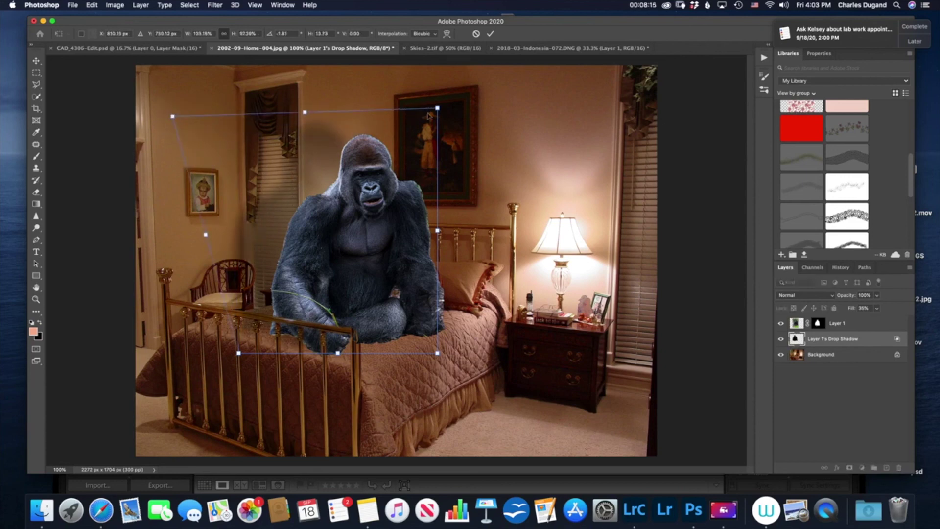
drag(437, 108, 393, 134)
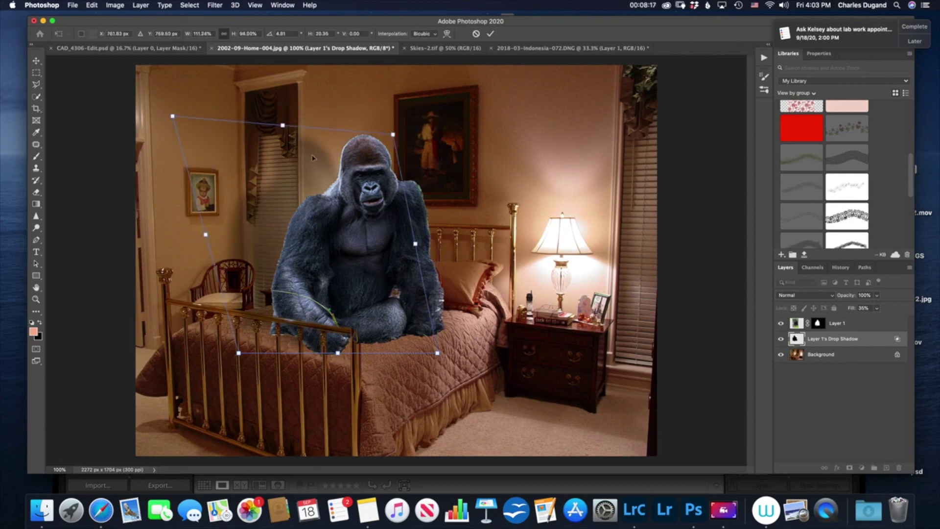
drag(206, 236, 205, 234)
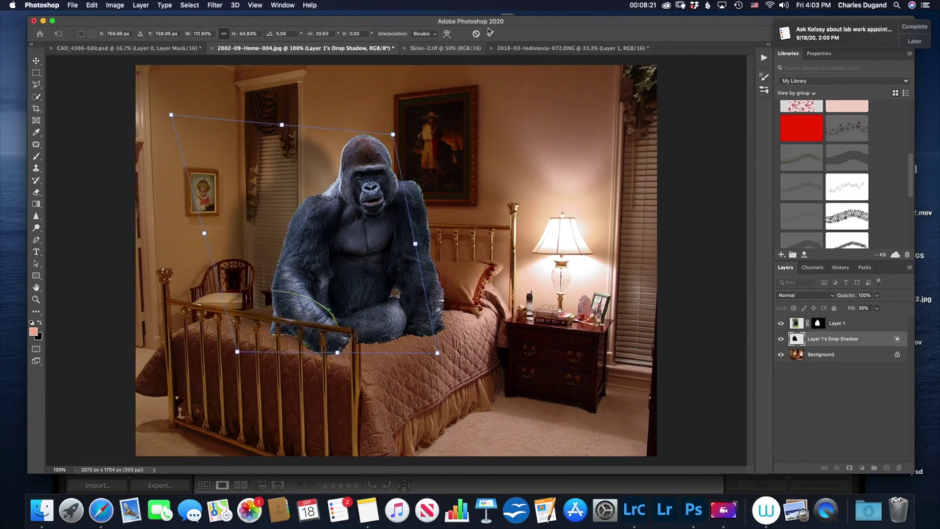
click(490, 34)
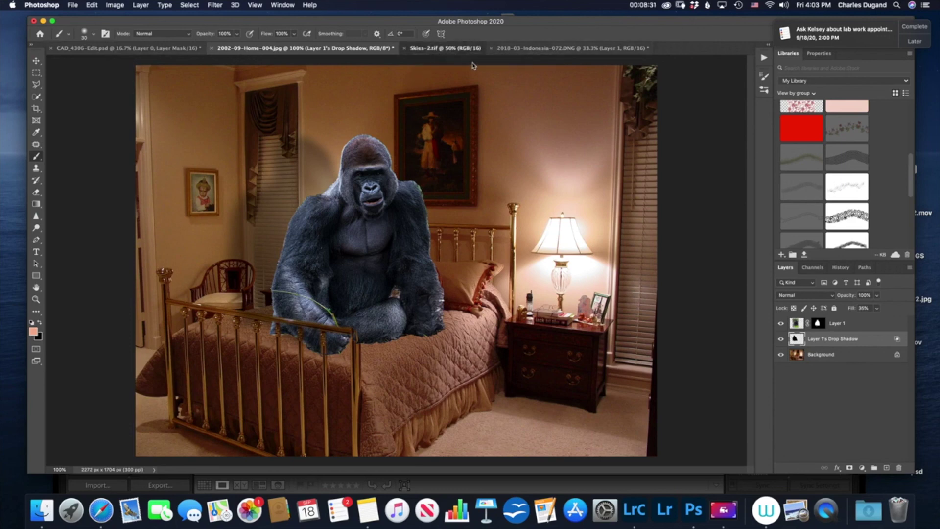
click(466, 48)
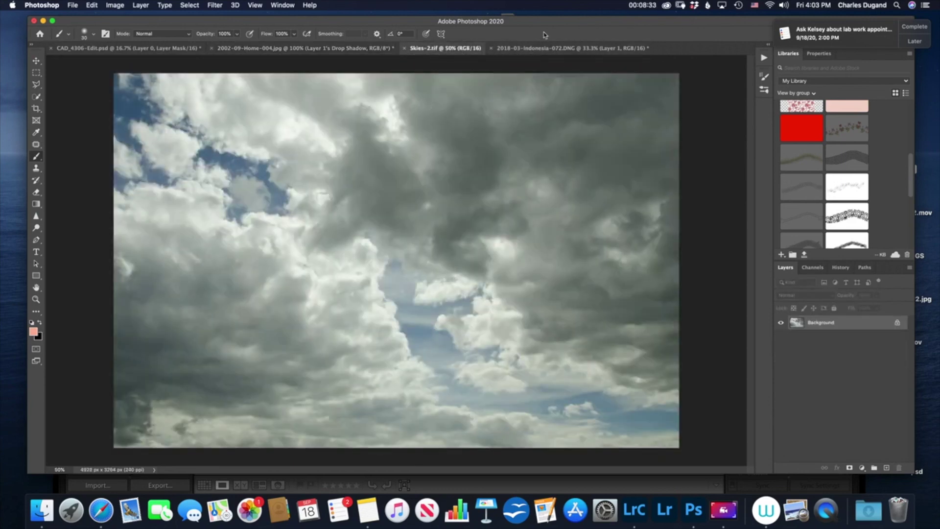
click(651, 7)
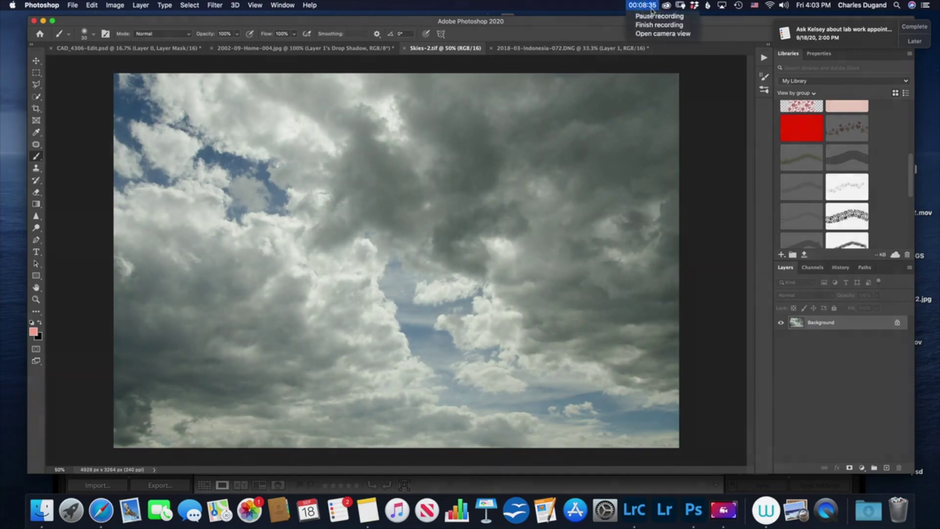